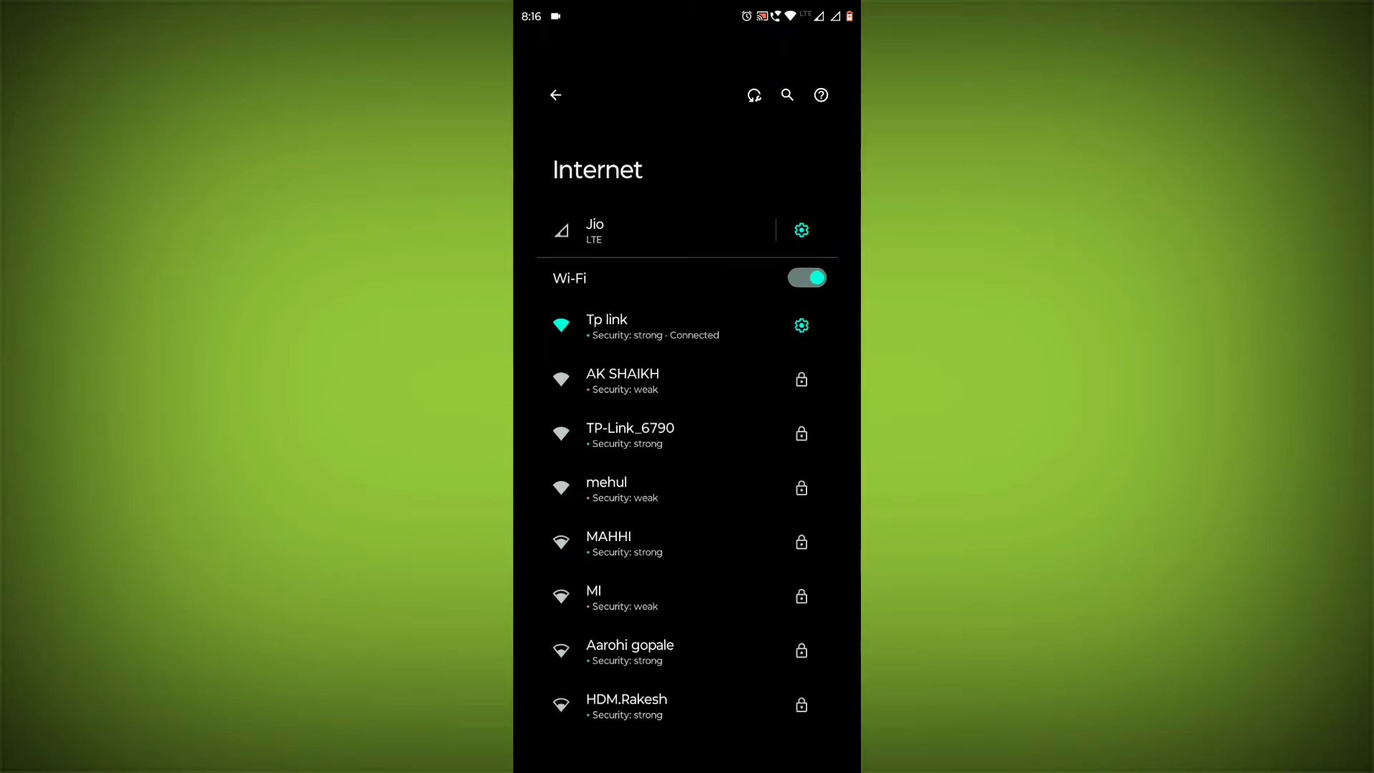
# - Leave Internet settings for the home screen showing the Play Store icon
pyautogui.press('super')
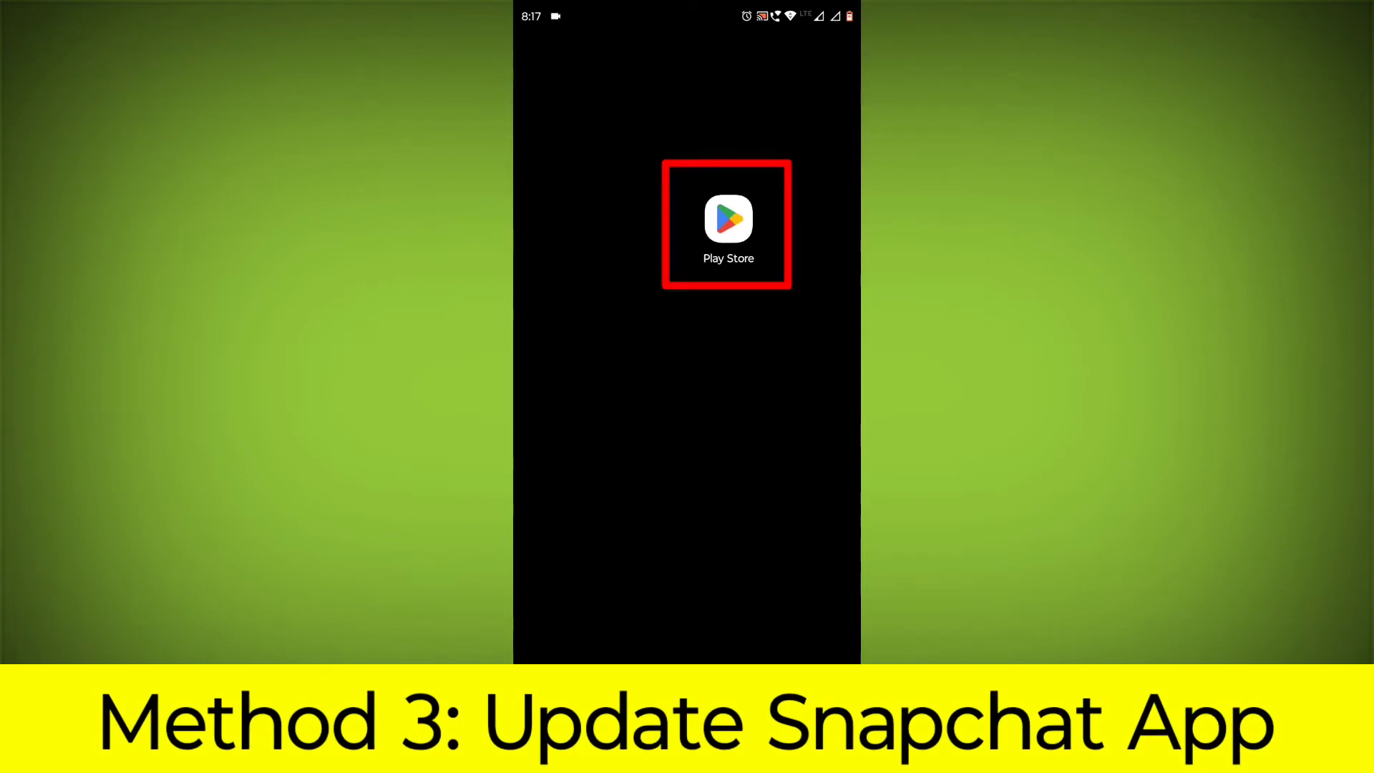
# - Search the Play Store for 'snapchat' and open the Snapchat app page
pyautogui.click(728, 221)
pyautogui.click(666, 52)
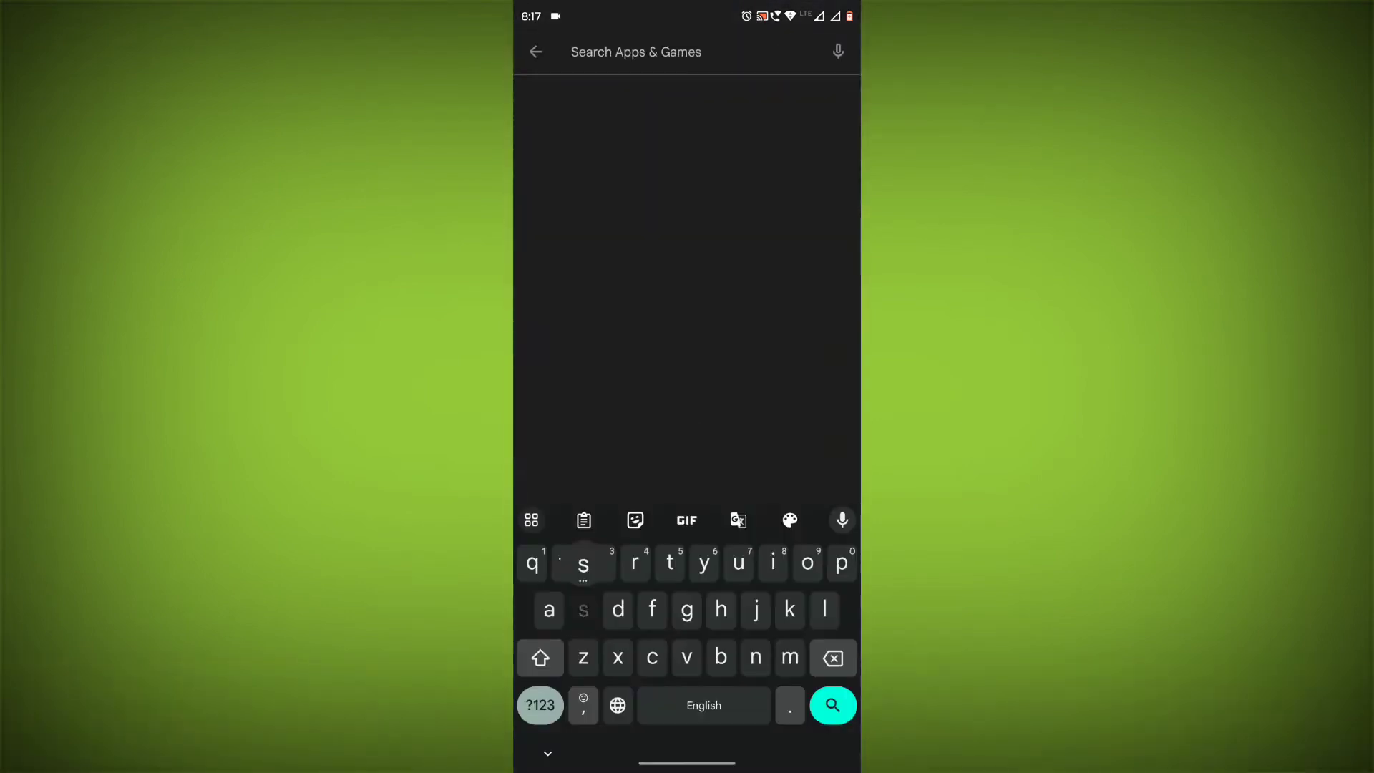
pyautogui.write('snapchat')
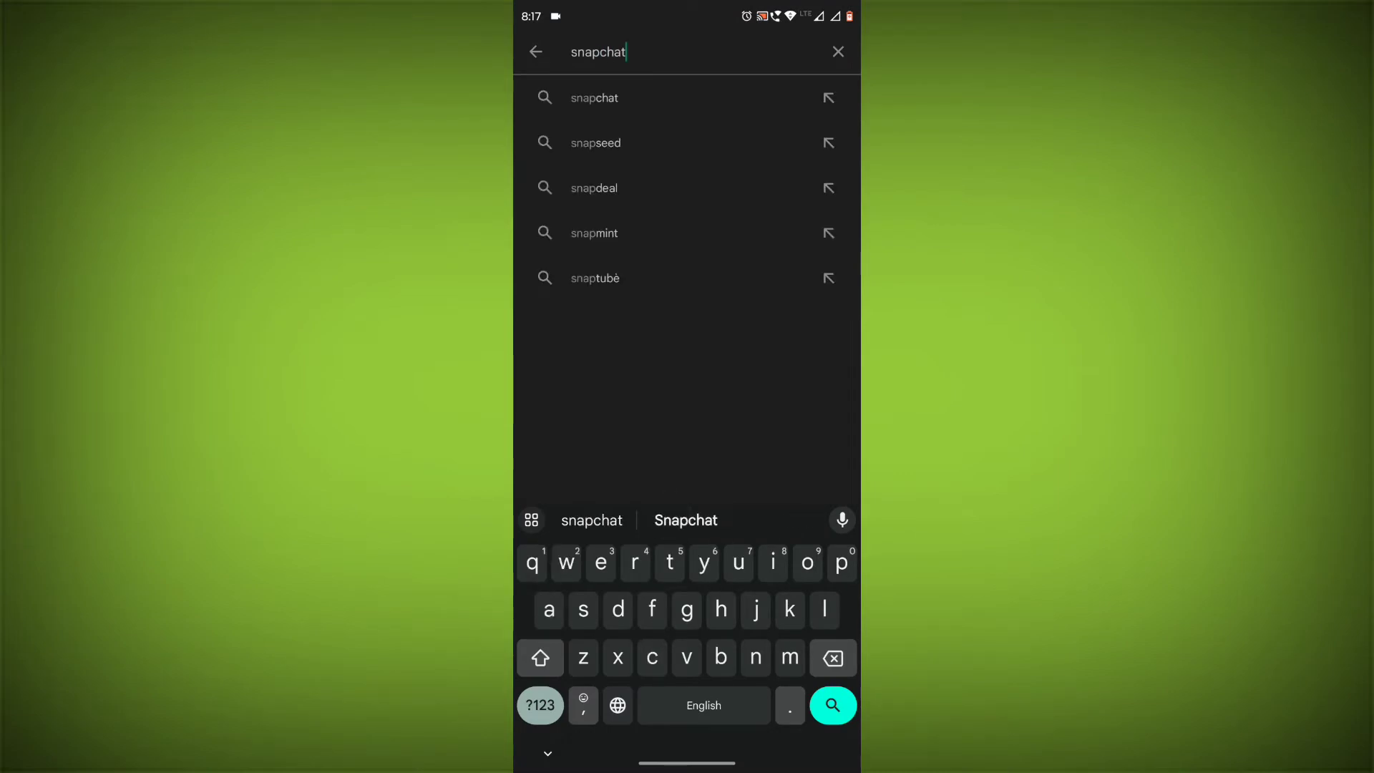
pyautogui.press('Return')
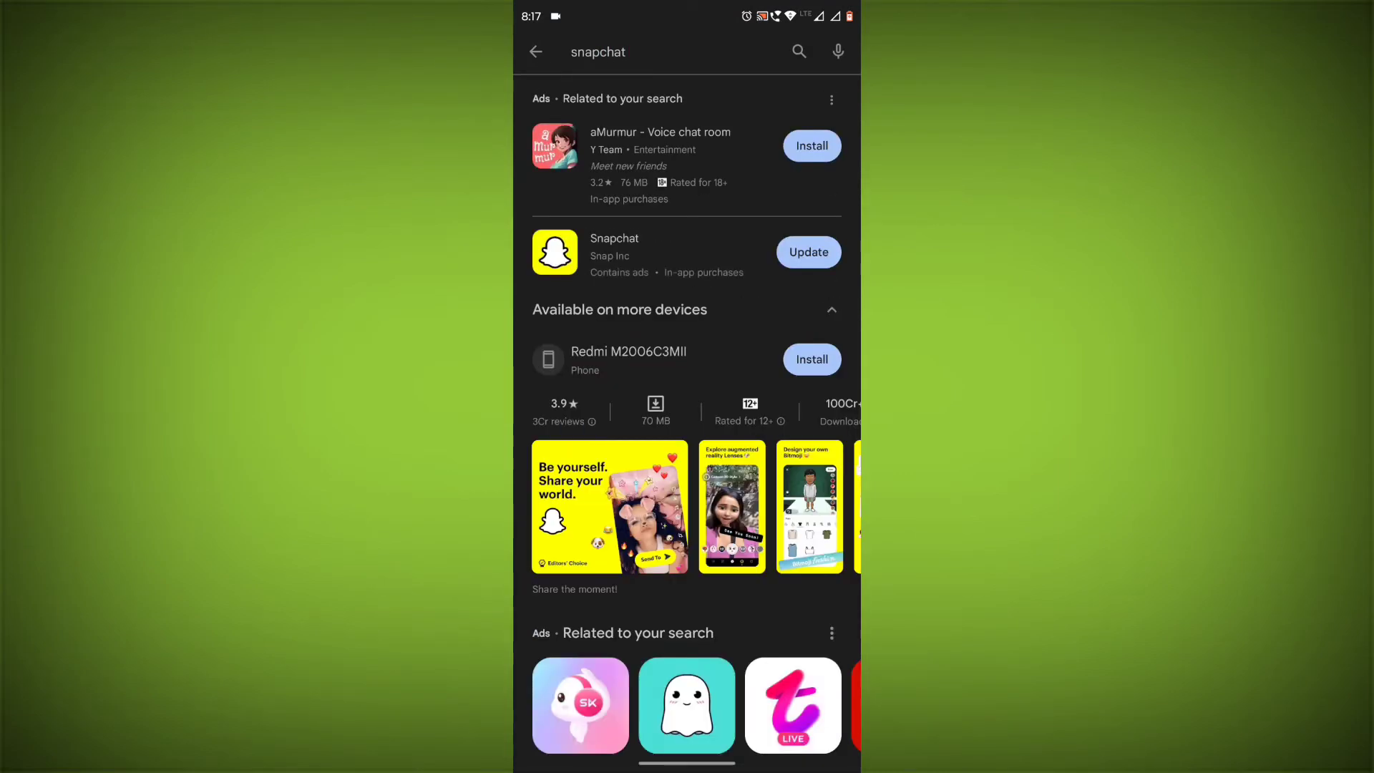
pyautogui.click(644, 252)
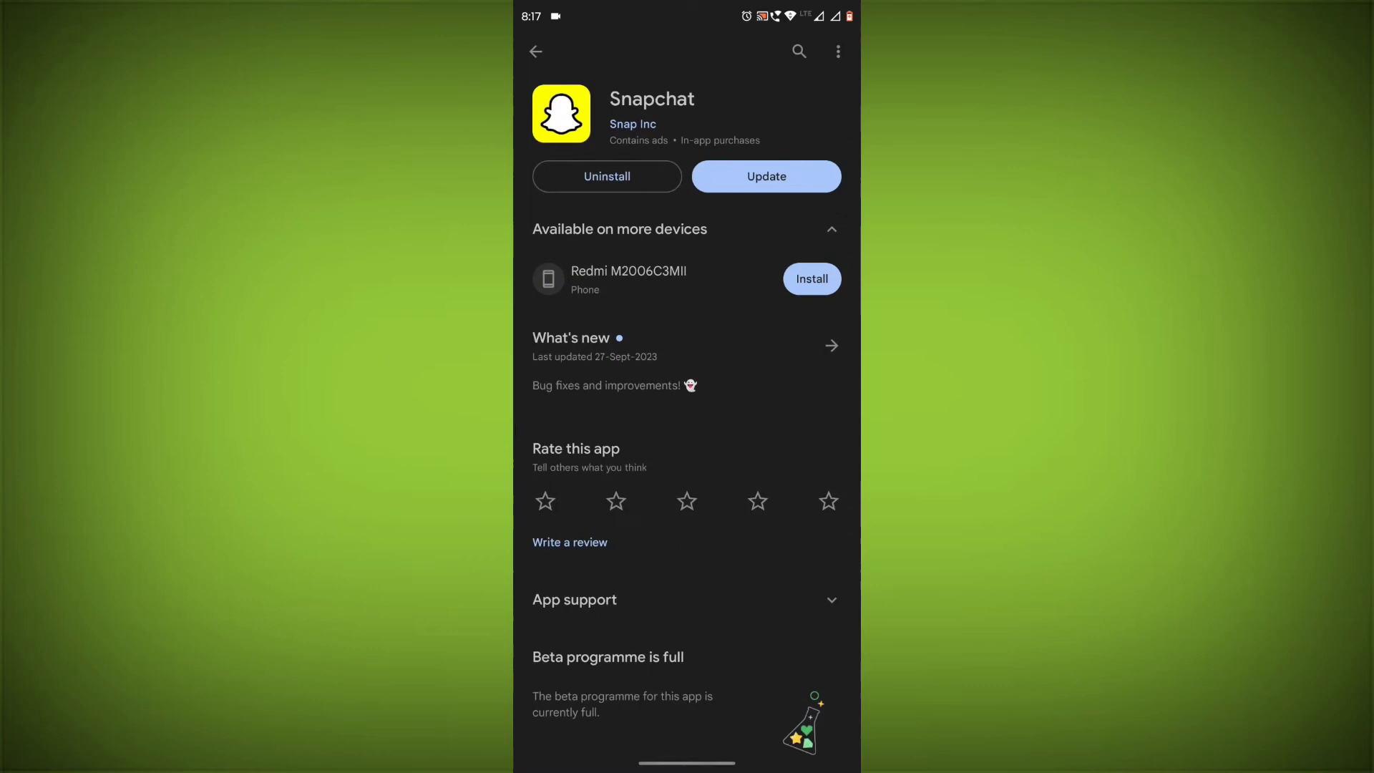
# - Update Snapchat from its Play Store page, then swipe up to the home screen
pyautogui.click(766, 176)
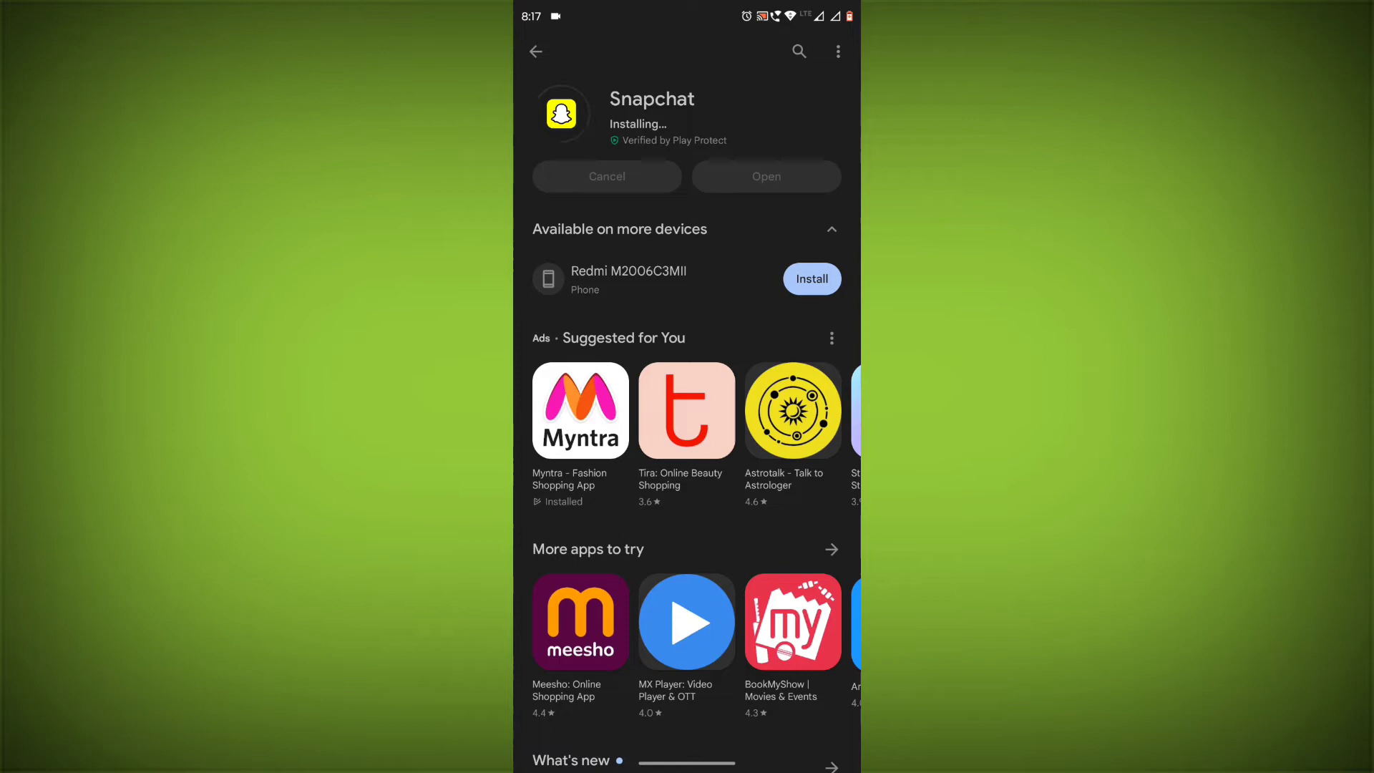
pyautogui.moveTo(687, 763); pyautogui.dragTo(687, 483)
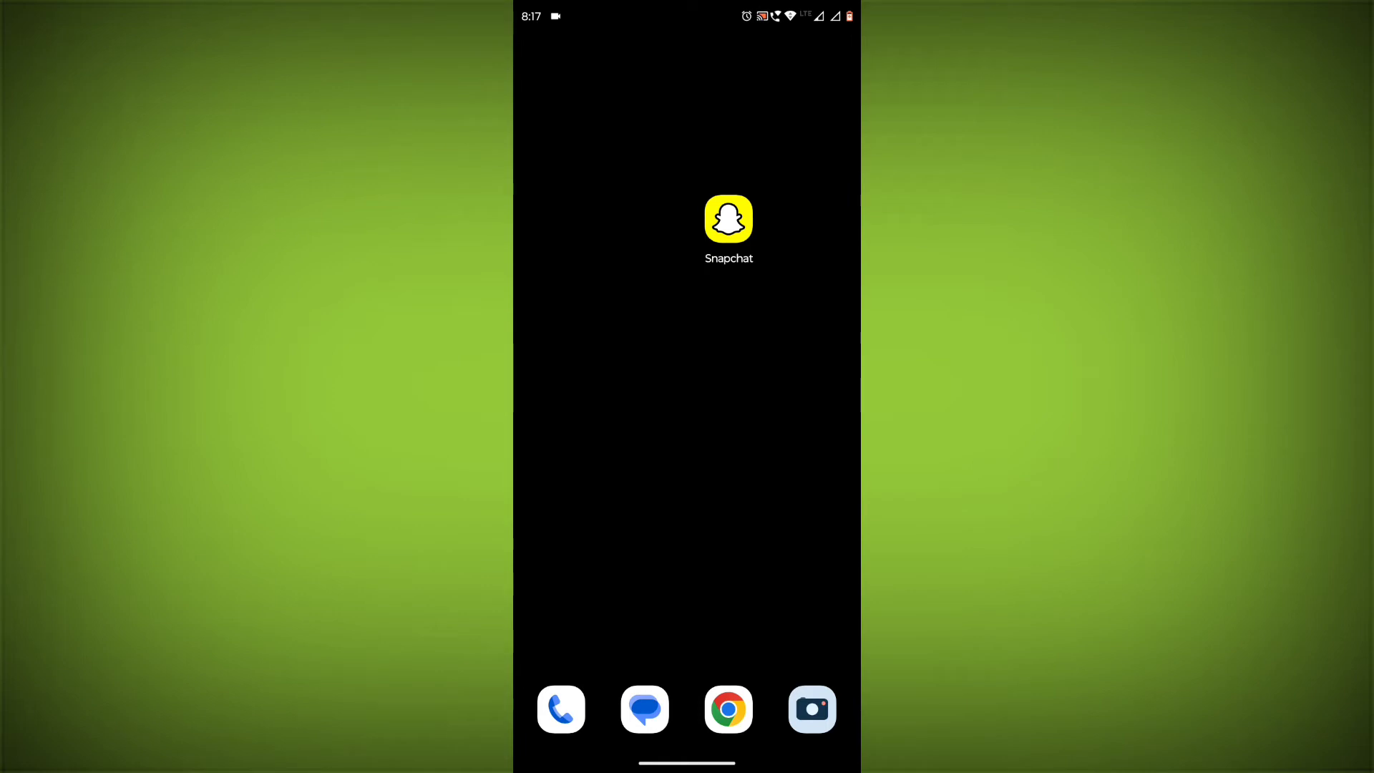
# - Force stop Snapchat and confirm with OK, via its App info shortcut
pyautogui.click(729, 219)
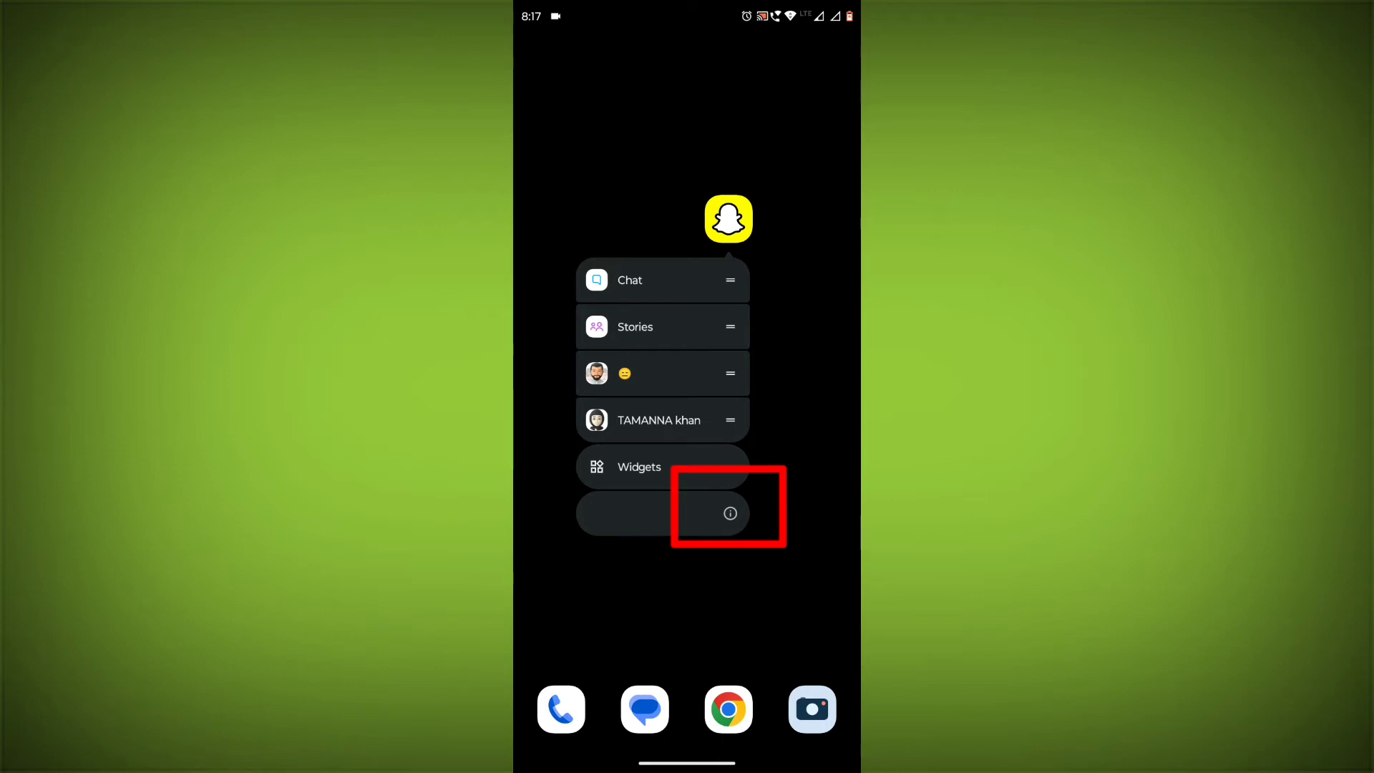
pyautogui.click(730, 513)
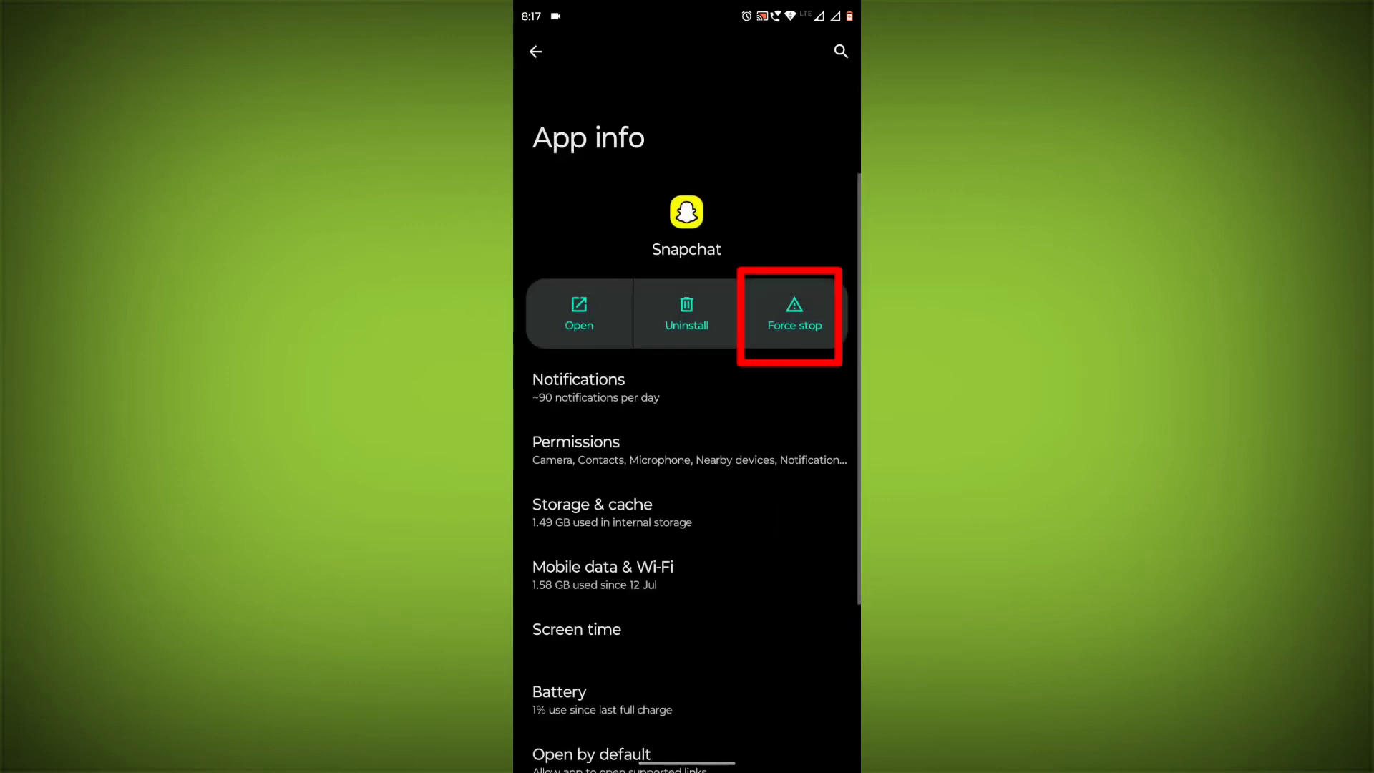
pyautogui.click(794, 315)
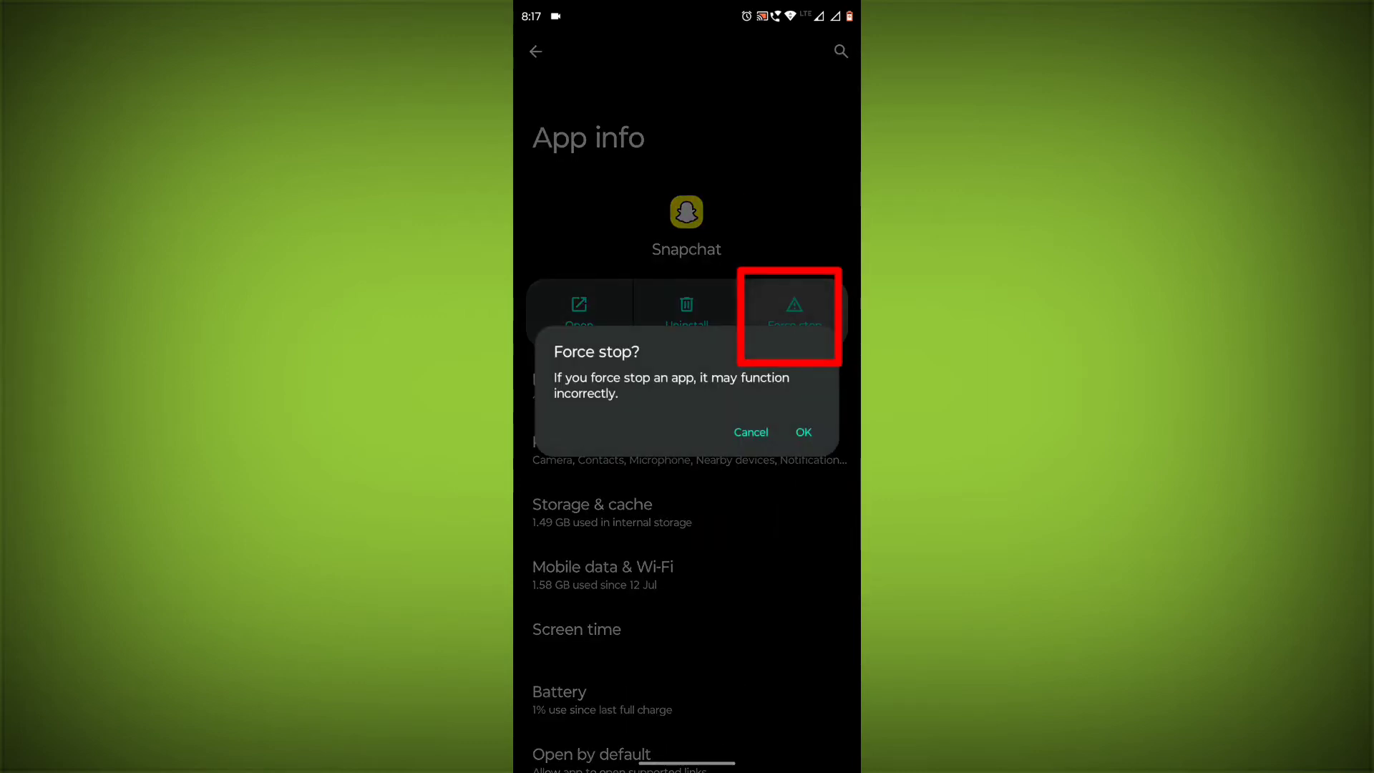
pyautogui.click(803, 429)
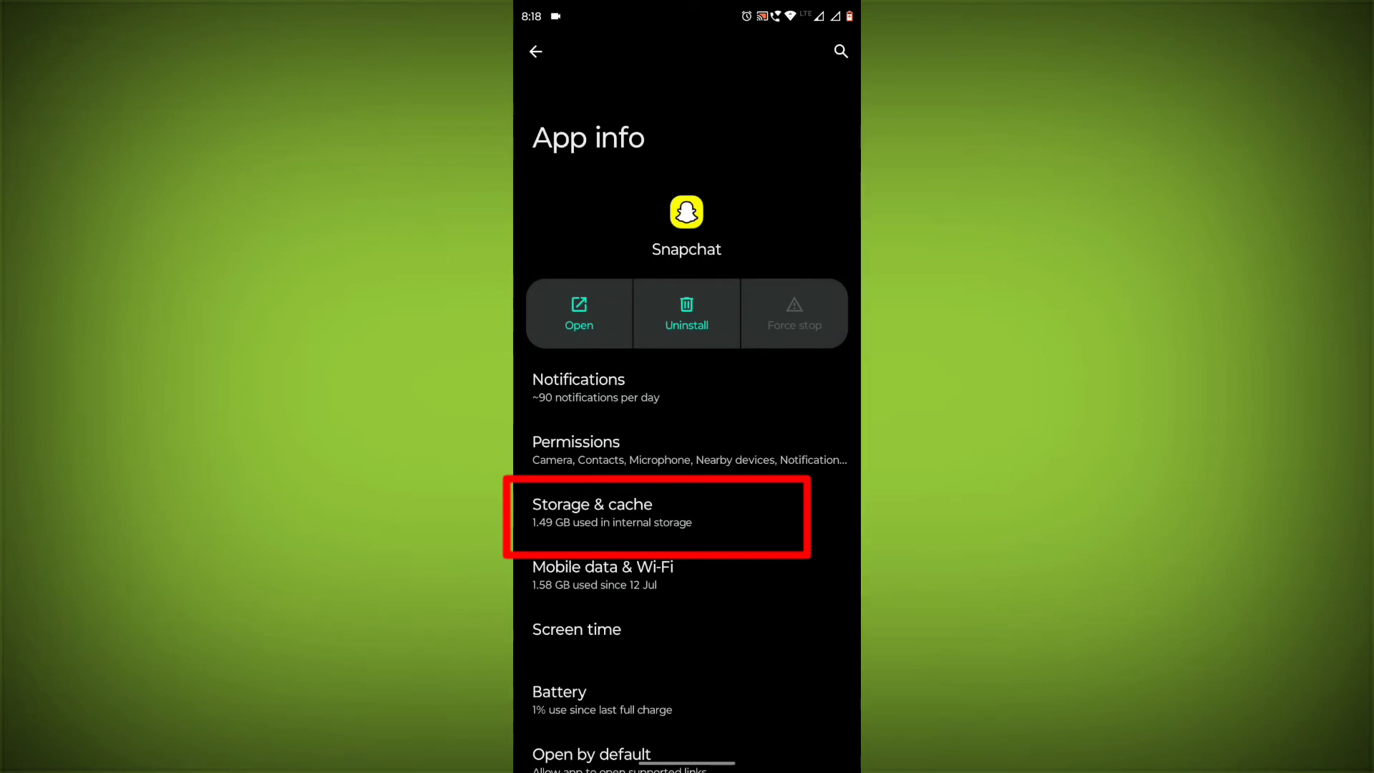
# - Clear Snapchat's cache to 0 B and delete its app data, leaving 253 MB total
pyautogui.click(730, 509)
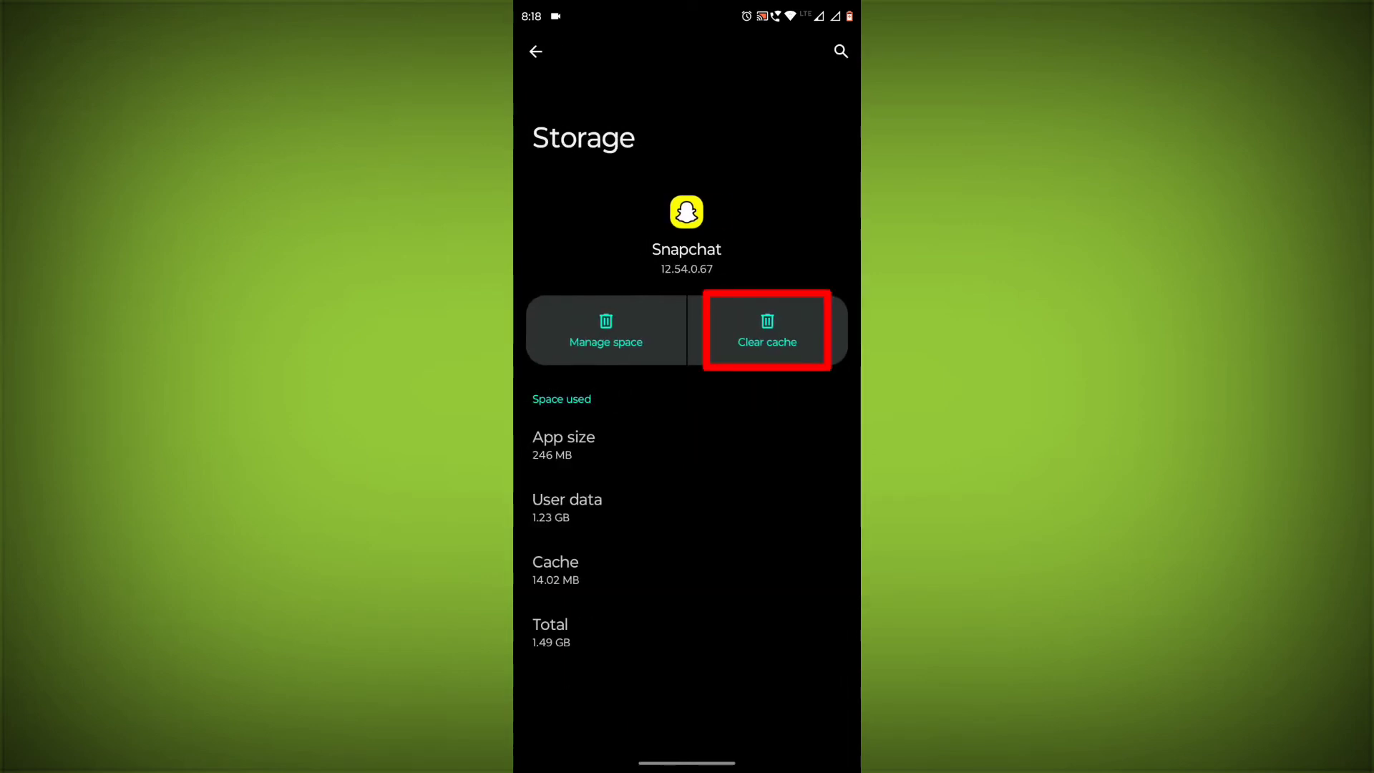
pyautogui.click(766, 331)
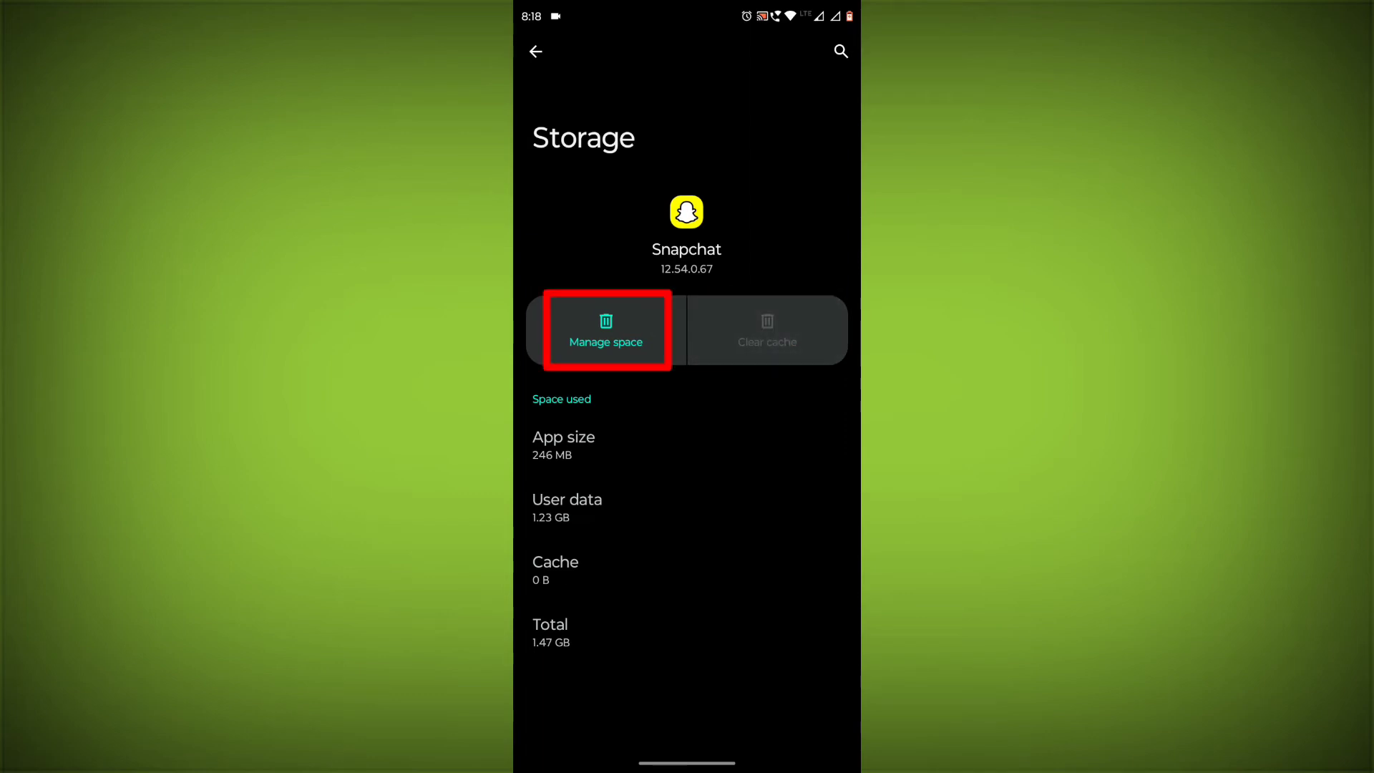
pyautogui.click(606, 331)
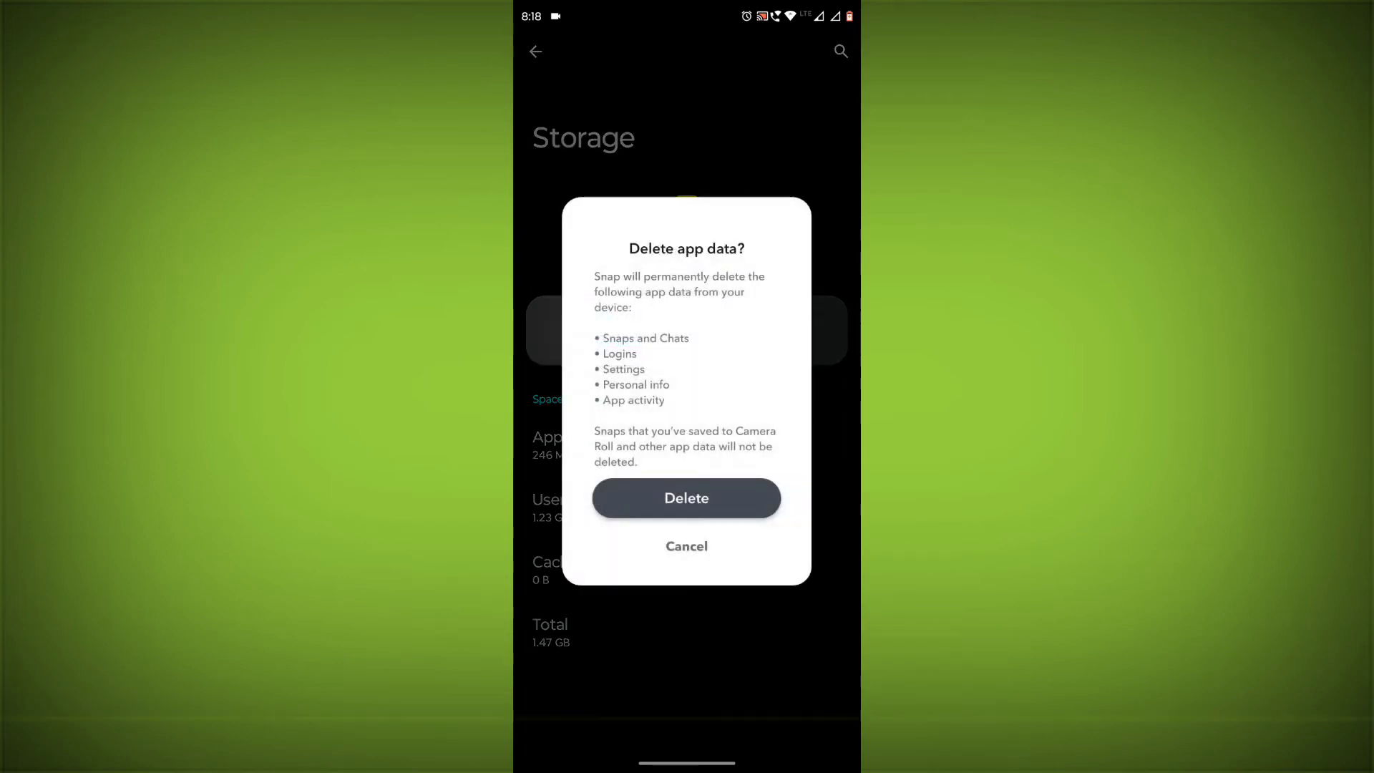
pyautogui.click(686, 494)
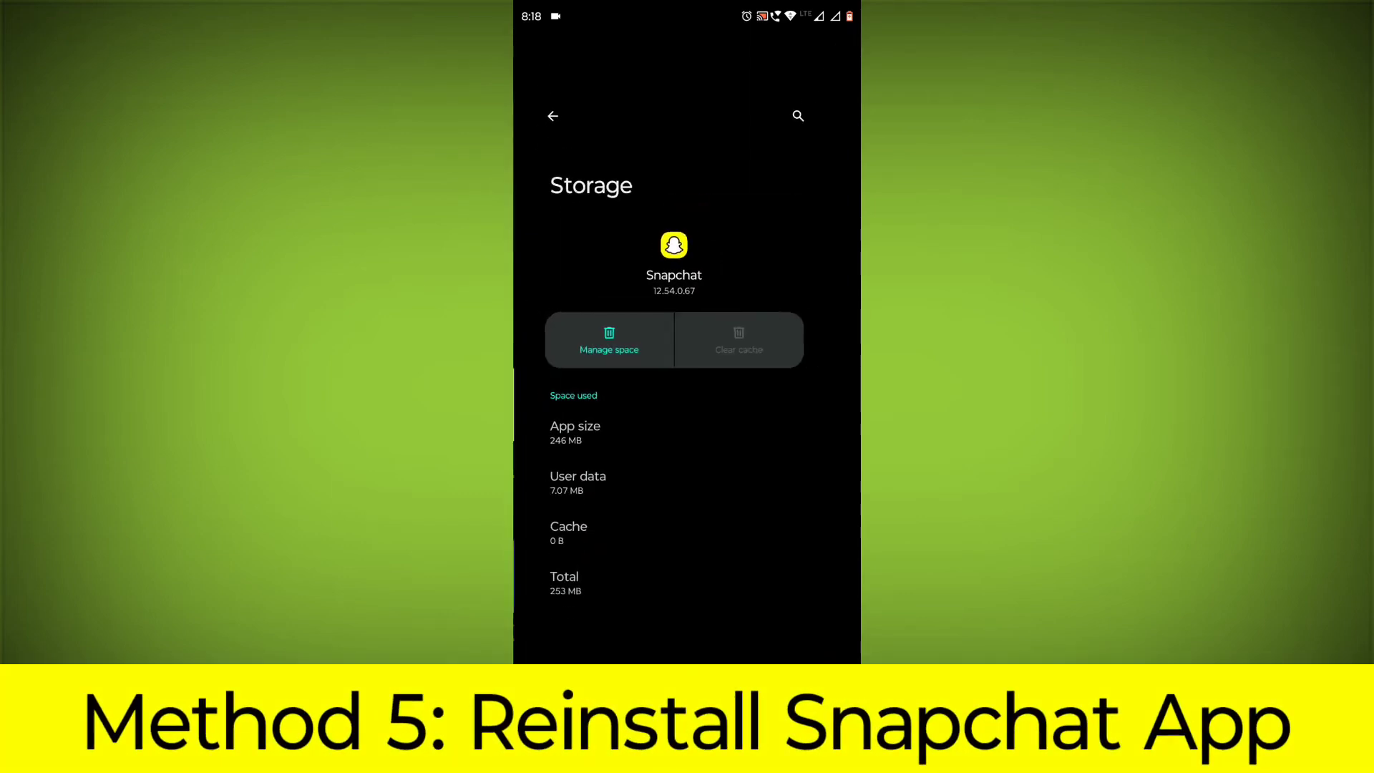
# - Leave Snapchat's 253 MB storage page for the recent-apps overview
pyautogui.press('super')
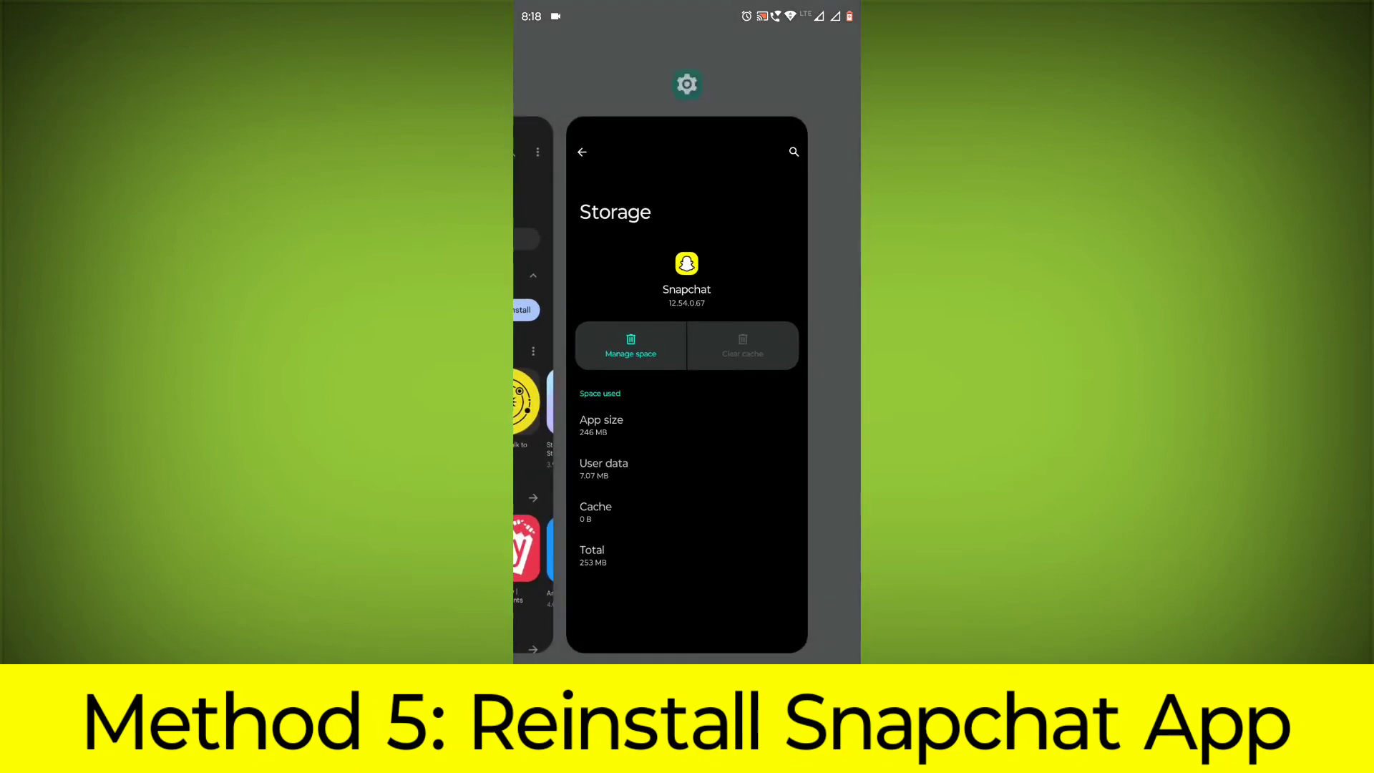